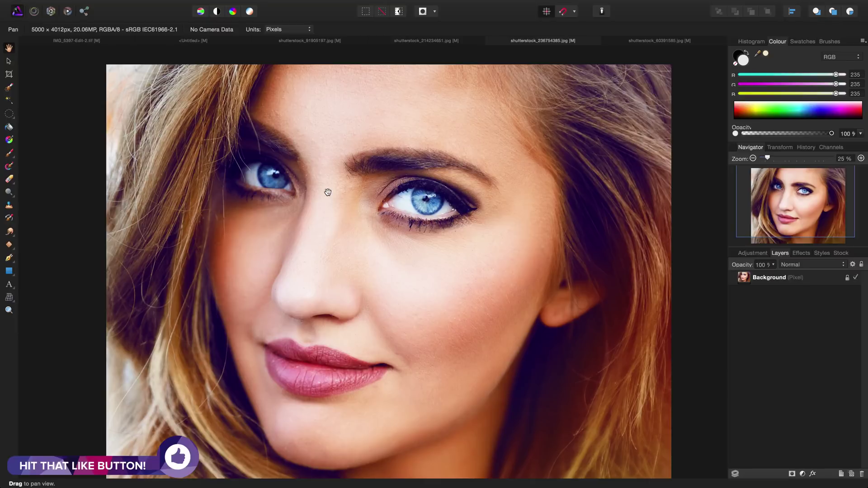
- Draw elliptical marquee selections around both of the woman's blue irises
{"action": "left_click", "coordinate": [7, 116]}
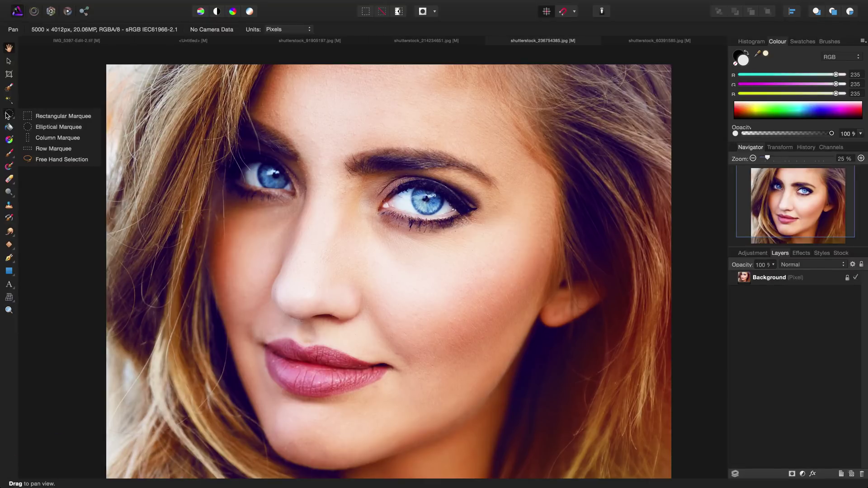
{"action": "left_click", "coordinate": [58, 126]}
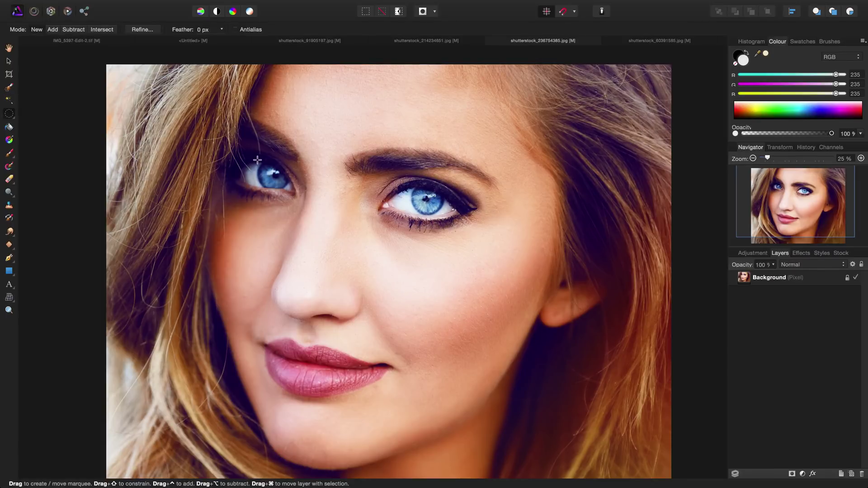
{"action": "left_click_drag", "start_coordinate": [256, 158], "coordinate": [290, 191]}
{"action": "left_click_drag", "start_coordinate": [410, 184], "coordinate": [443, 215]}
- Apply a 0 px feather to the two-iris selection with Select > Feather
{"action": "mouse_move", "coordinate": [268, 2]}
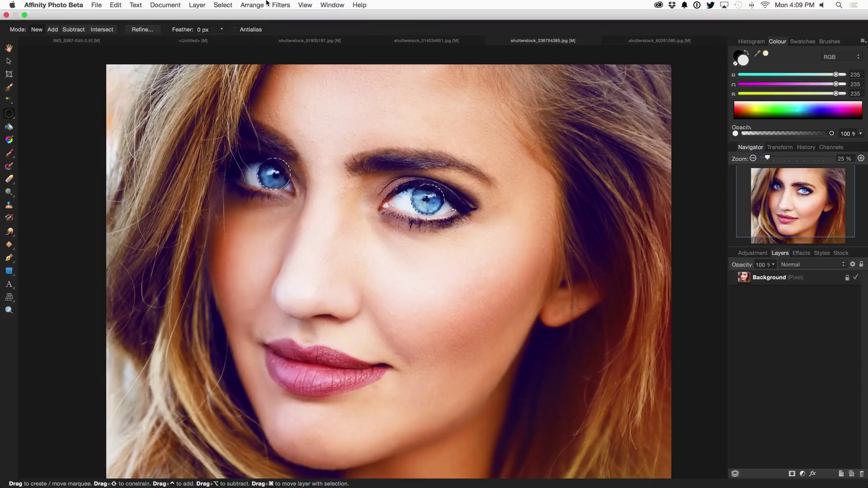
{"action": "left_click", "coordinate": [223, 5]}
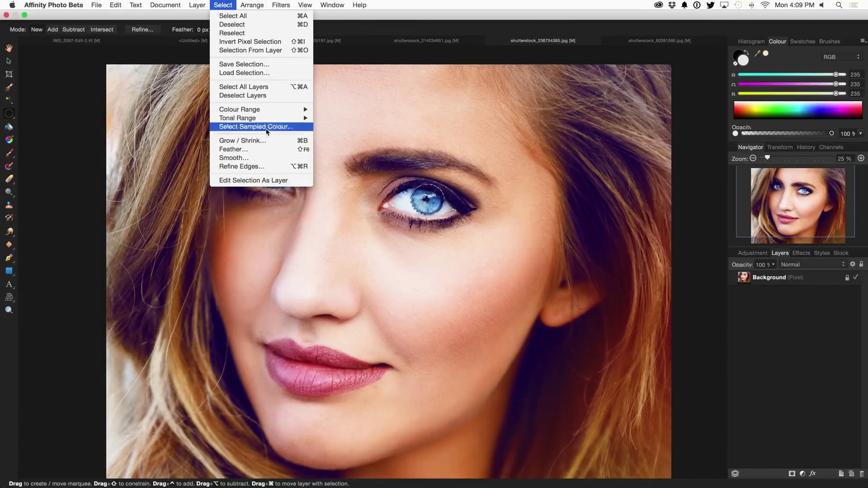
{"action": "left_click", "coordinate": [272, 151]}
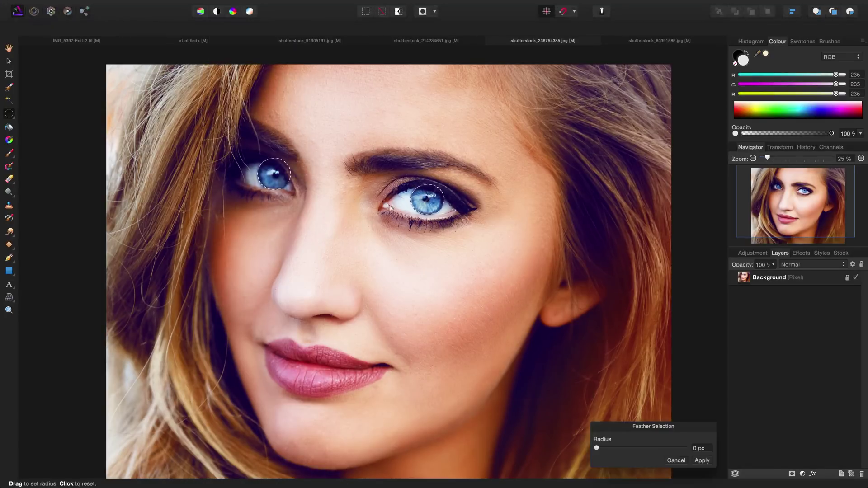
{"action": "left_click_drag", "start_coordinate": [611, 409], "coordinate": [457, 123]}
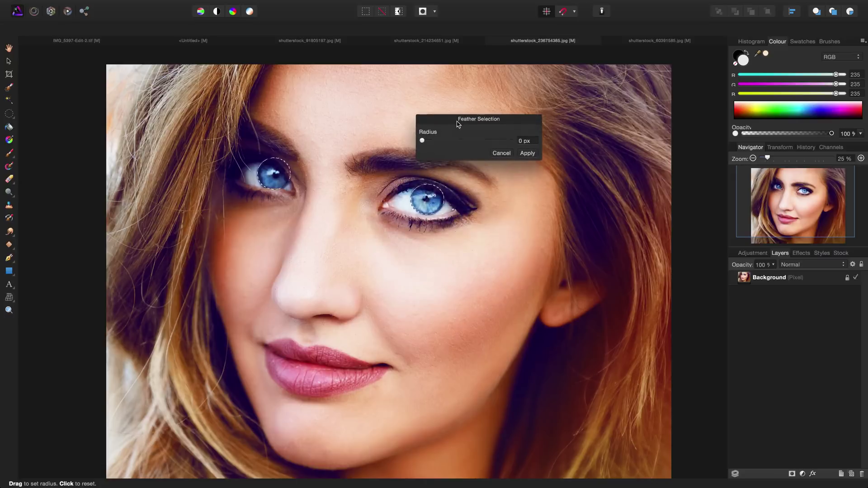
{"action": "left_click", "coordinate": [524, 141]}
{"action": "left_click", "coordinate": [527, 154]}
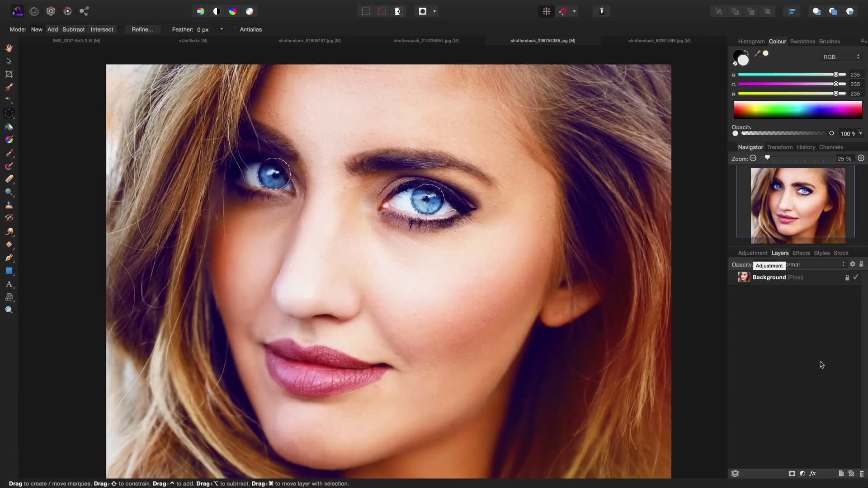
- Add a Colour-blend HSL adjustment with hue shift 64.9° and saturation −21% to the irises
{"action": "left_click", "coordinate": [803, 474]}
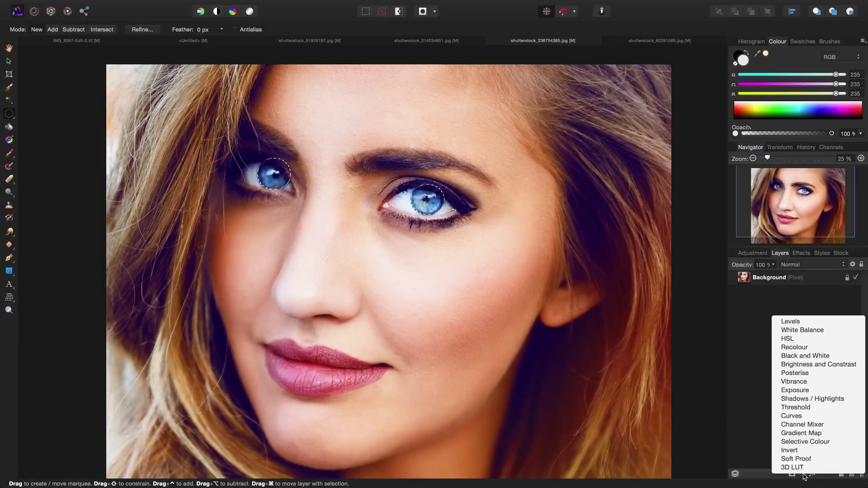
{"action": "left_click", "coordinate": [805, 340]}
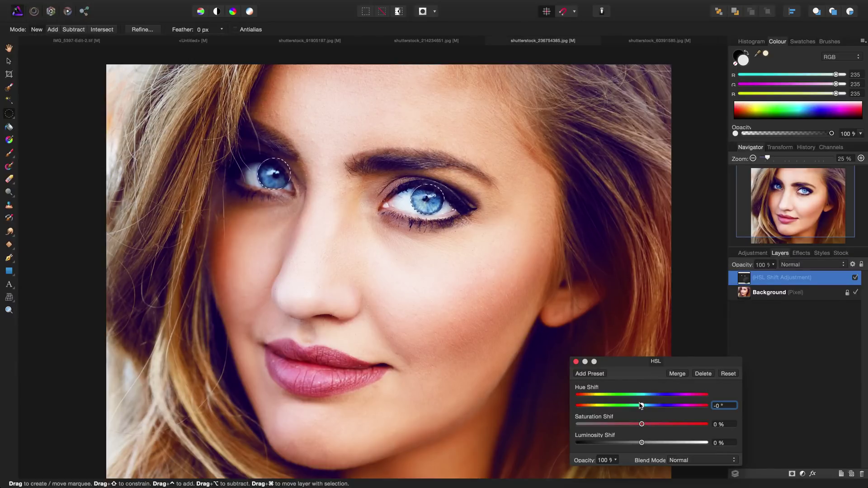
{"action": "mouse_move", "coordinate": [641, 406]}
{"action": "left_mouse_down"}
{"action": "mouse_move", "coordinate": [604, 405]}
{"action": "mouse_move", "coordinate": [670, 398]}
{"action": "mouse_move", "coordinate": [641, 406]}
{"action": "left_mouse_up"}
{"action": "left_click", "coordinate": [696, 460]}
{"action": "scroll", "coordinate": [697, 459], "scroll_direction": "down", "scroll_amount": 4}
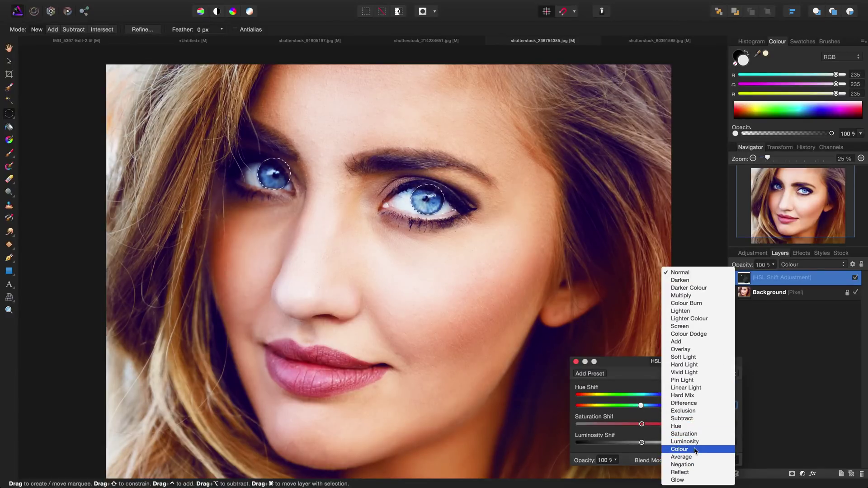
{"action": "left_click", "coordinate": [680, 449]}
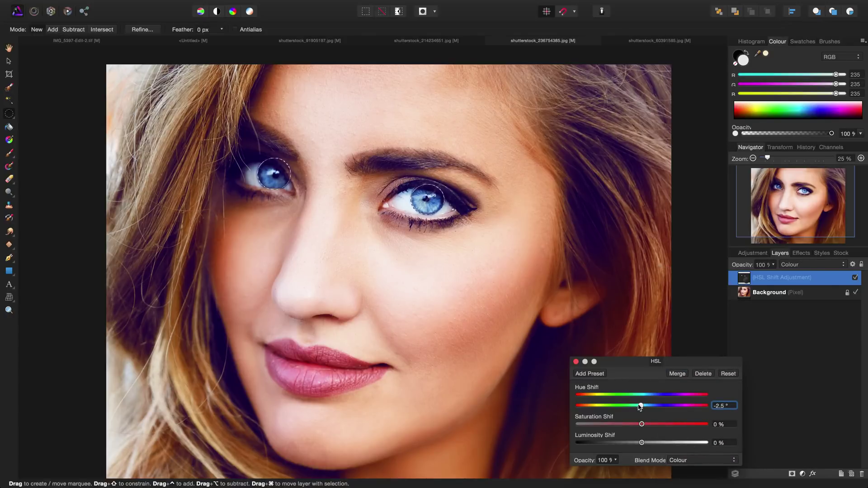
{"action": "left_click_drag", "start_coordinate": [640, 406], "coordinate": [629, 425]}
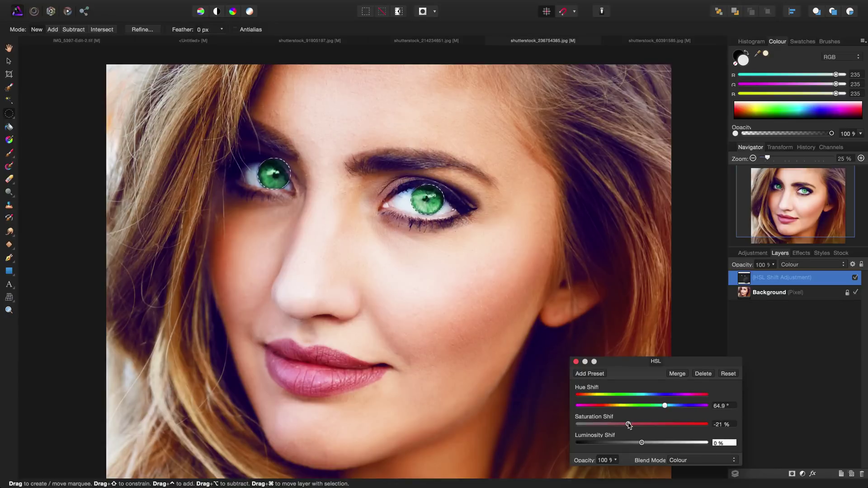
{"action": "left_click", "coordinate": [576, 362]}
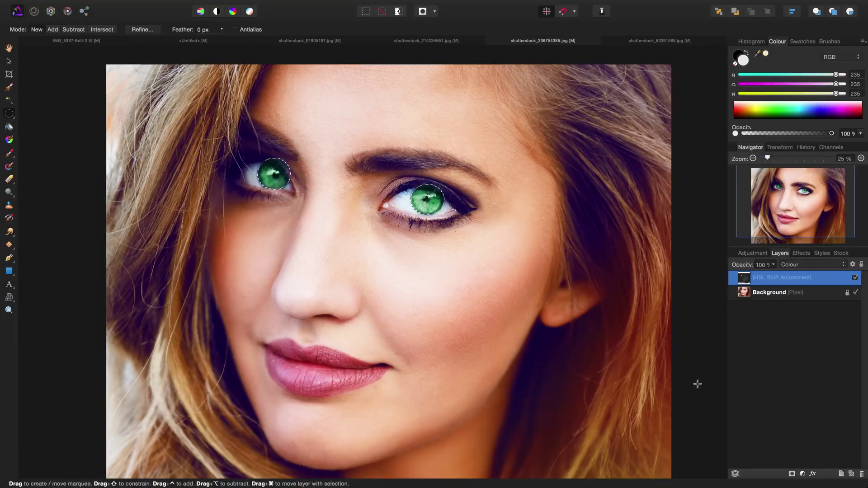
- Add a Shadows / Highlights adjustment with highlights at 21%, then deselect the irises
{"action": "left_click", "coordinate": [803, 474]}
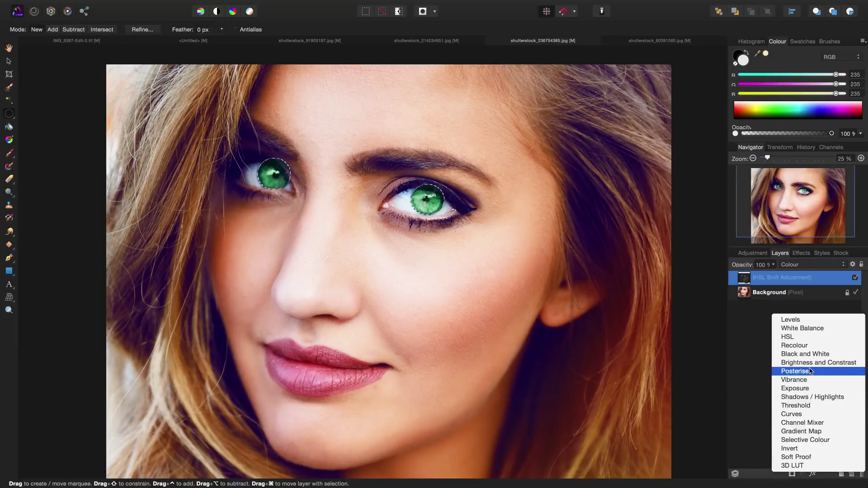
{"action": "left_click", "coordinate": [812, 398]}
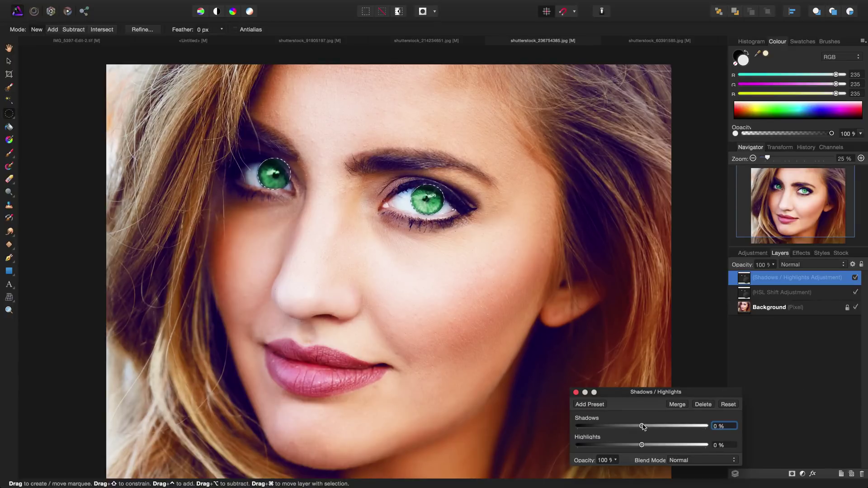
{"action": "left_click_drag", "start_coordinate": [642, 445], "coordinate": [648, 446]}
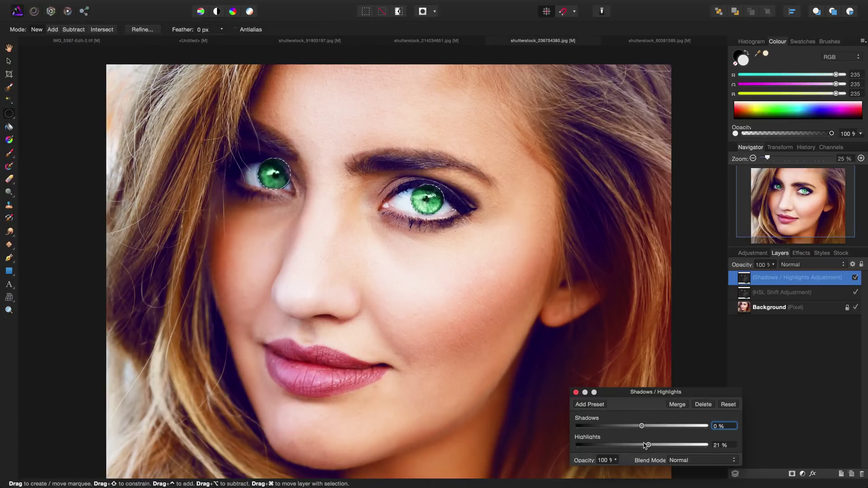
{"action": "left_click", "coordinate": [575, 393]}
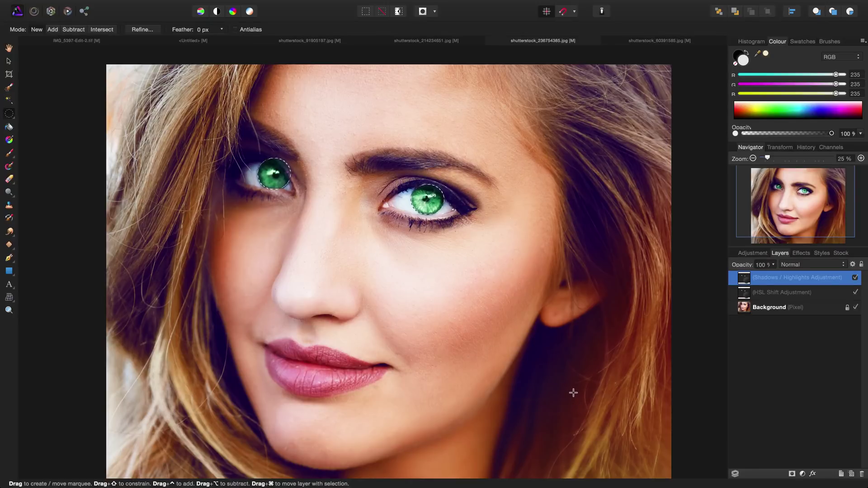
{"action": "key", "text": "super+d"}
- Group the Shadows / Highlights and HSL Shift layers and add a mask to the group
{"action": "left_click", "coordinate": [821, 296], "text": "shift"}
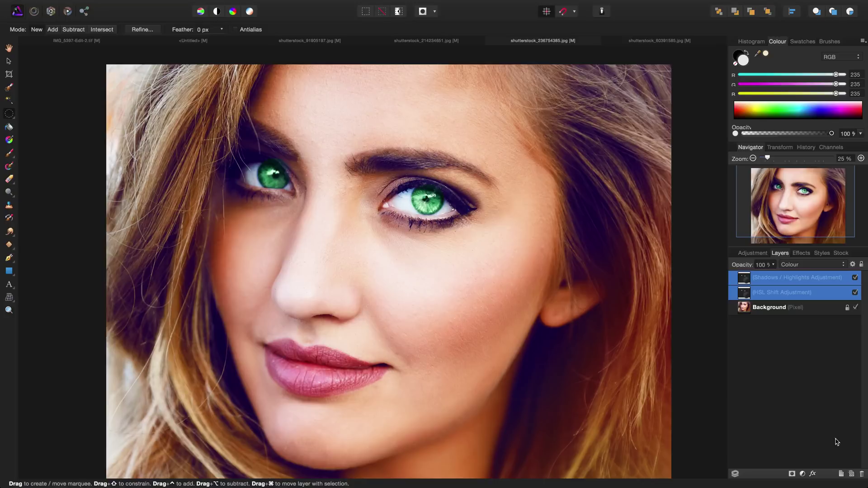
{"action": "left_click", "coordinate": [841, 475]}
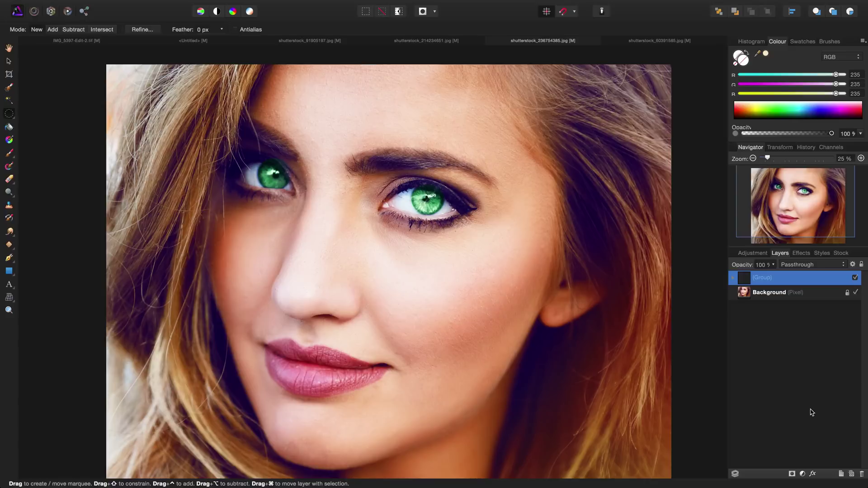
{"action": "left_click", "coordinate": [793, 473]}
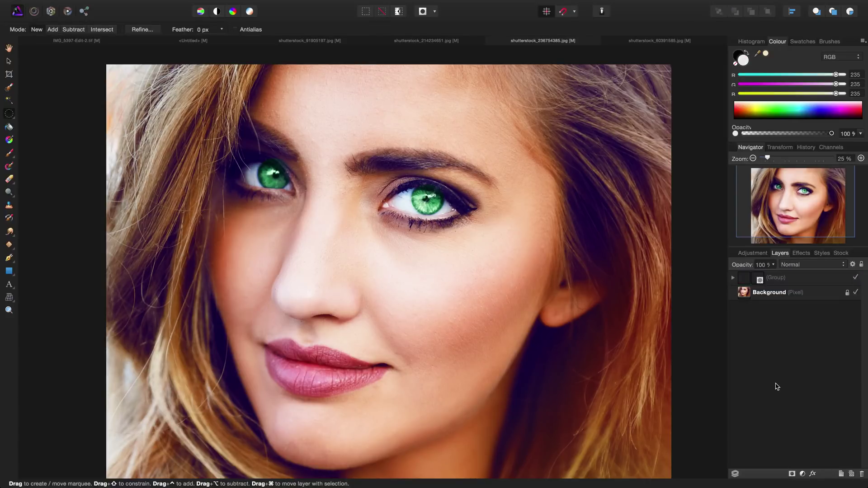
- Paint black on the group's mask over the upper eyelid
{"action": "left_click", "coordinate": [758, 278]}
{"action": "key", "text": "b"}
{"action": "key", "text": "x"}
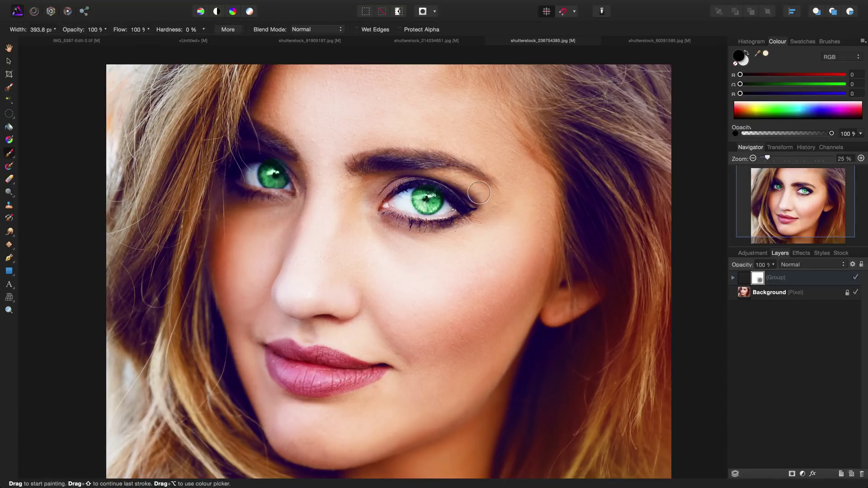
{"action": "mouse_move", "coordinate": [456, 185]}
{"action": "left_mouse_down"}
{"action": "mouse_move", "coordinate": [425, 170]}
{"action": "mouse_move", "coordinate": [452, 186]}
{"action": "left_mouse_up"}
{"action": "left_click", "coordinate": [733, 279]}
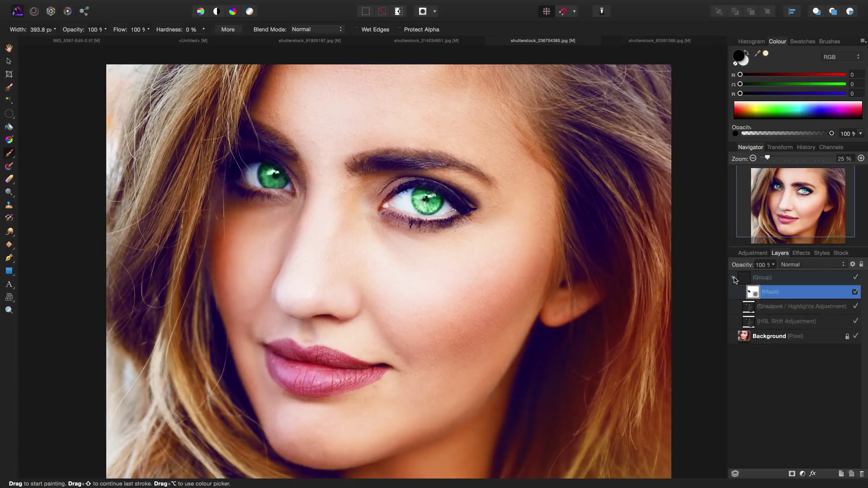
- Nudge the HSL layer's hue shift toward blue and reselect the group's mask
{"action": "double_click", "coordinate": [749, 322]}
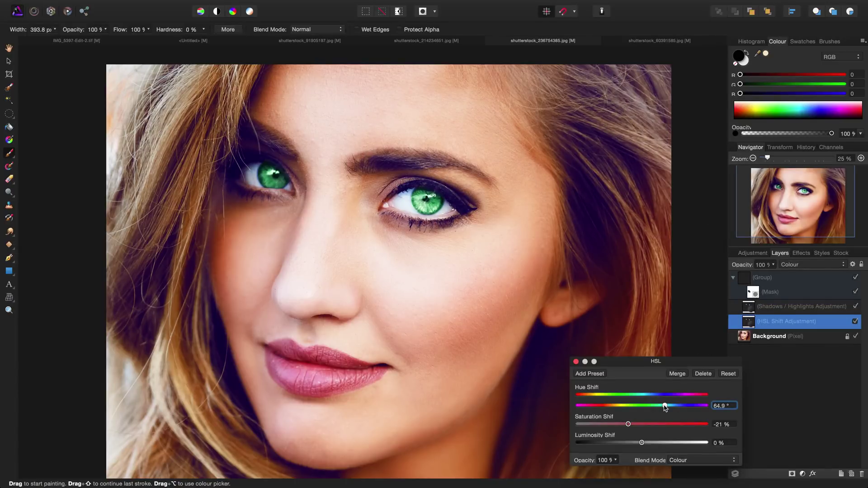
{"action": "mouse_move", "coordinate": [665, 407]}
{"action": "left_mouse_down"}
{"action": "mouse_move", "coordinate": [643, 408]}
{"action": "mouse_move", "coordinate": [709, 408]}
{"action": "mouse_move", "coordinate": [600, 406]}
{"action": "mouse_move", "coordinate": [670, 406]}
{"action": "left_mouse_up"}
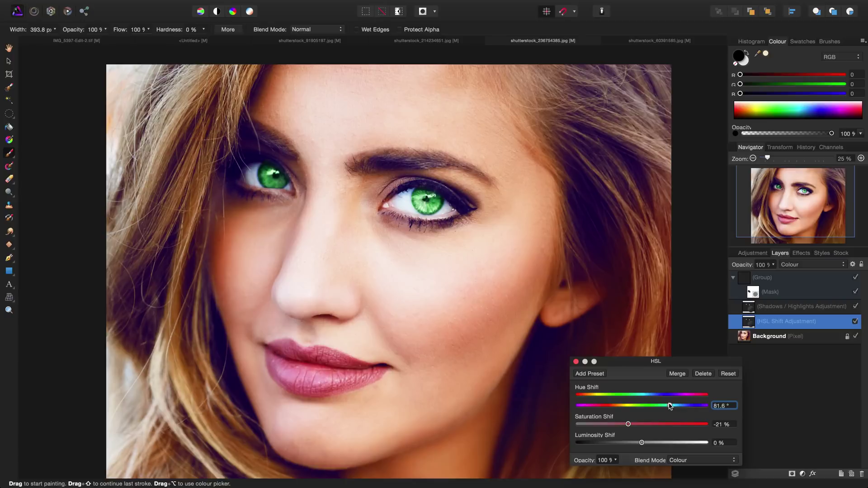
{"action": "left_click", "coordinate": [576, 362]}
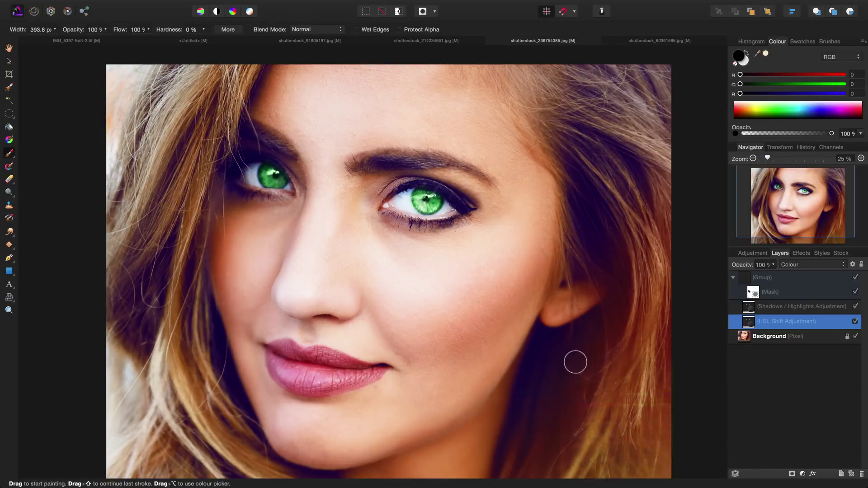
{"action": "left_click", "coordinate": [754, 293]}
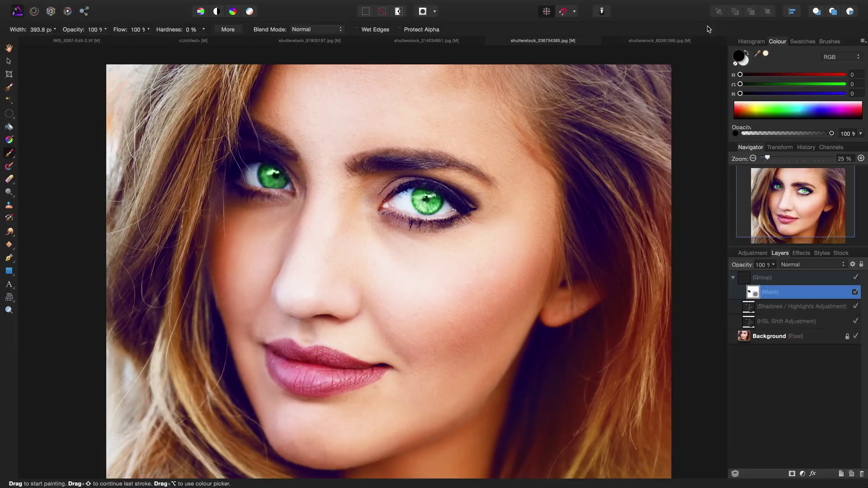
- Switch to shutterstock_80391585.jpg and zoom in on the brown-eyed woman's eyes
{"action": "left_click", "coordinate": [675, 41]}
{"action": "key", "text": "z"}
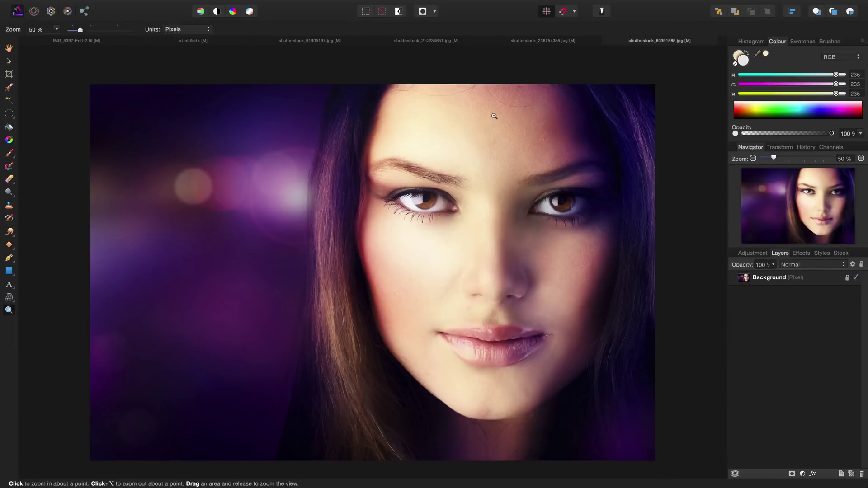
{"action": "scroll", "coordinate": [468, 176], "scroll_direction": "left", "scroll_amount": 2}
{"action": "left_click", "coordinate": [479, 182]}
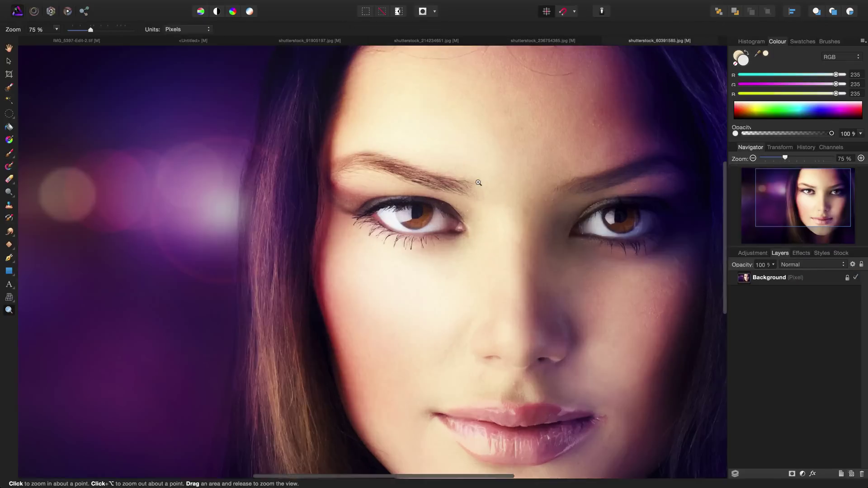
{"action": "left_click_drag", "start_coordinate": [480, 182], "coordinate": [462, 160]}
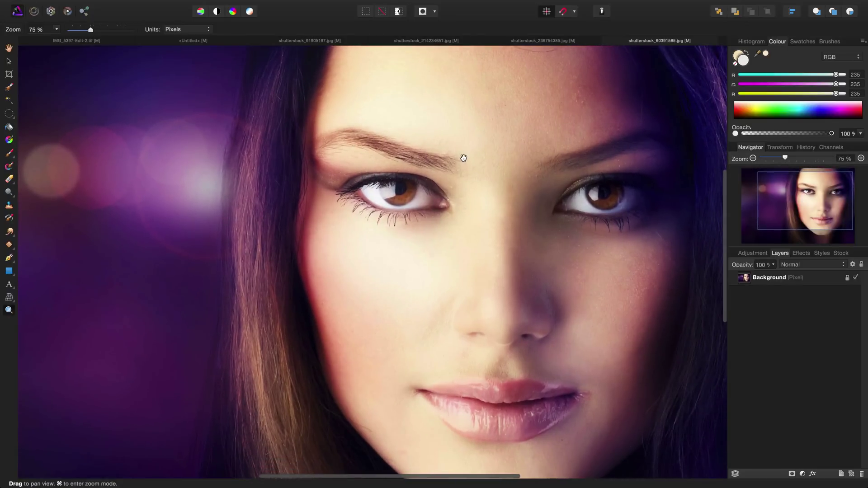
- Draw a circular elliptical selection around the brown-eyed woman's left iris
{"action": "left_click", "coordinate": [7, 116]}
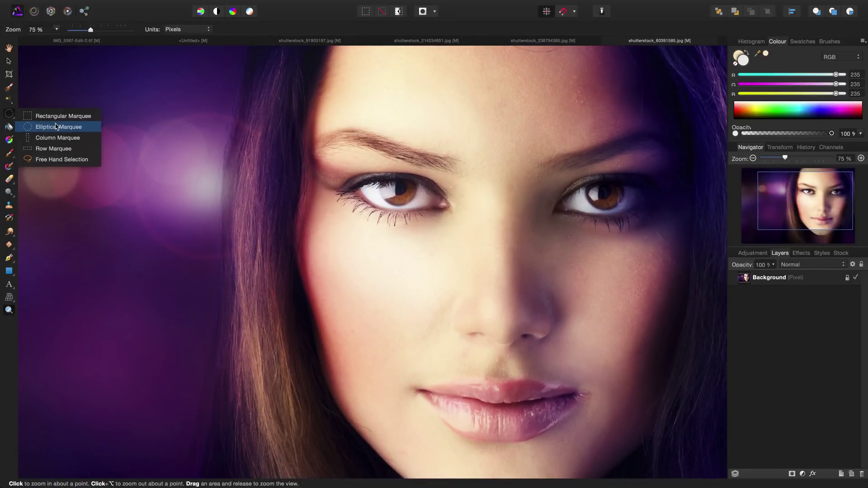
{"action": "left_click", "coordinate": [56, 127]}
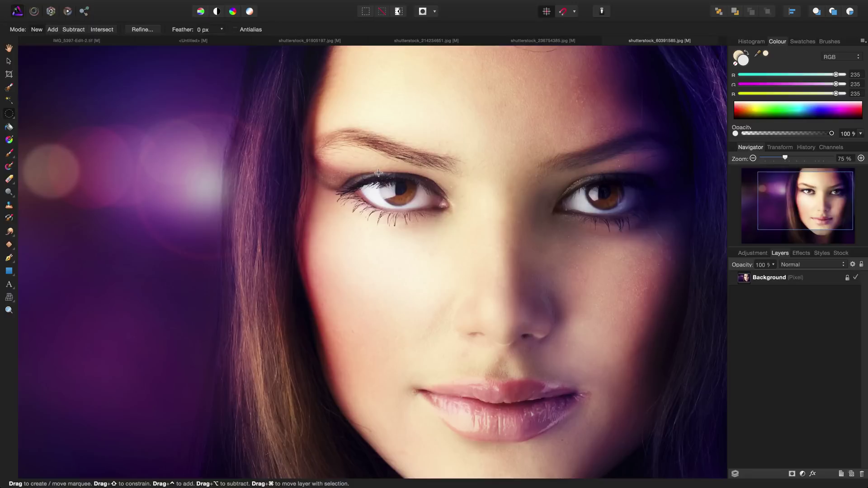
{"action": "left_click_drag", "start_coordinate": [379, 172], "coordinate": [392, 183]}
- Feather the left-iris selection with Select > Feather and select the Background layer
{"action": "mouse_move", "coordinate": [206, 2]}
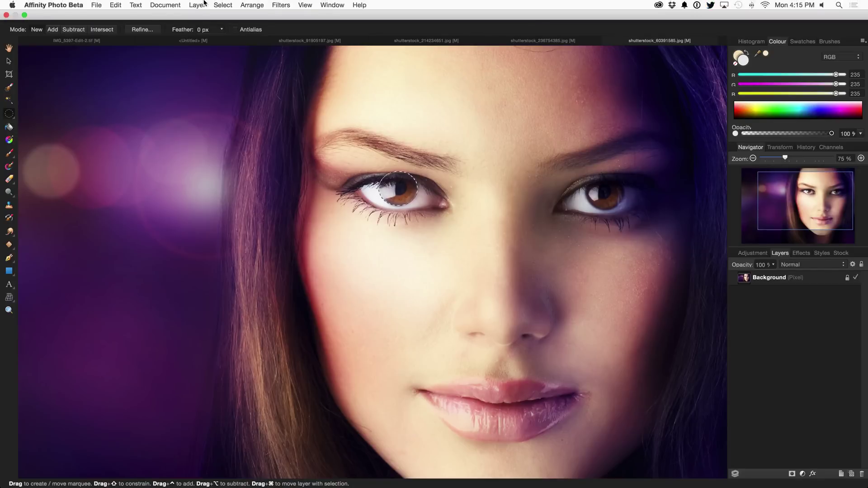
{"action": "left_click", "coordinate": [223, 5]}
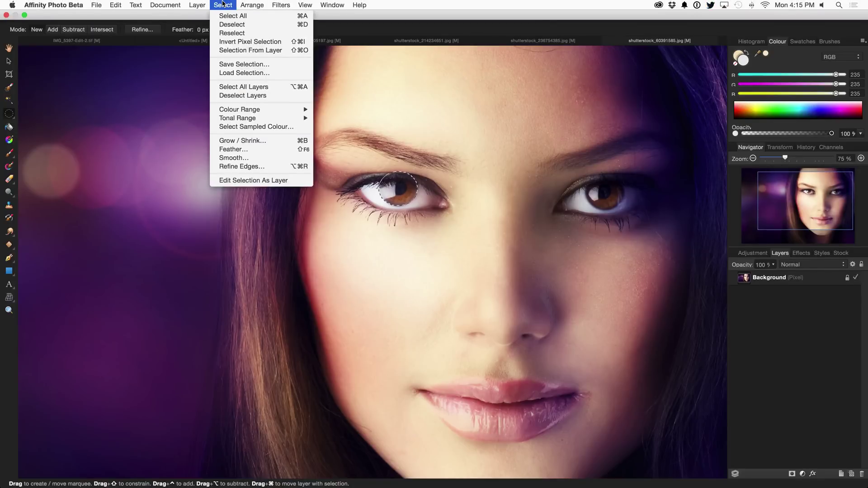
{"action": "left_click", "coordinate": [254, 151]}
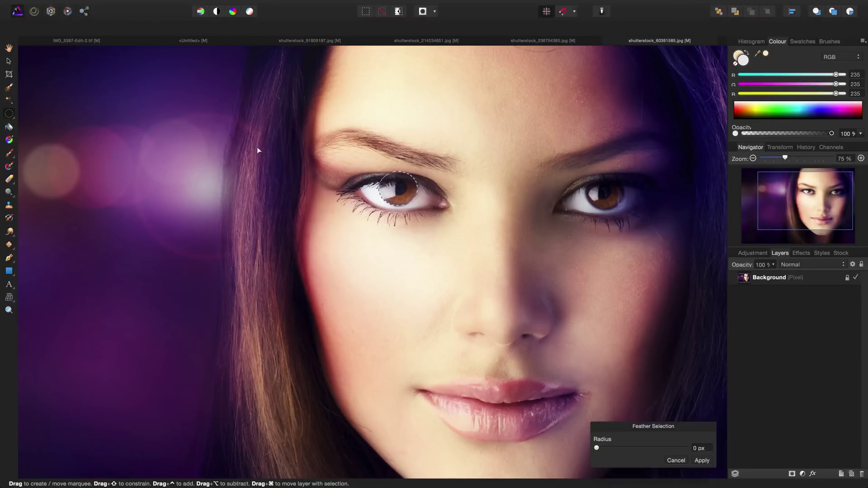
{"action": "left_click_drag", "start_coordinate": [617, 425], "coordinate": [407, 131]}
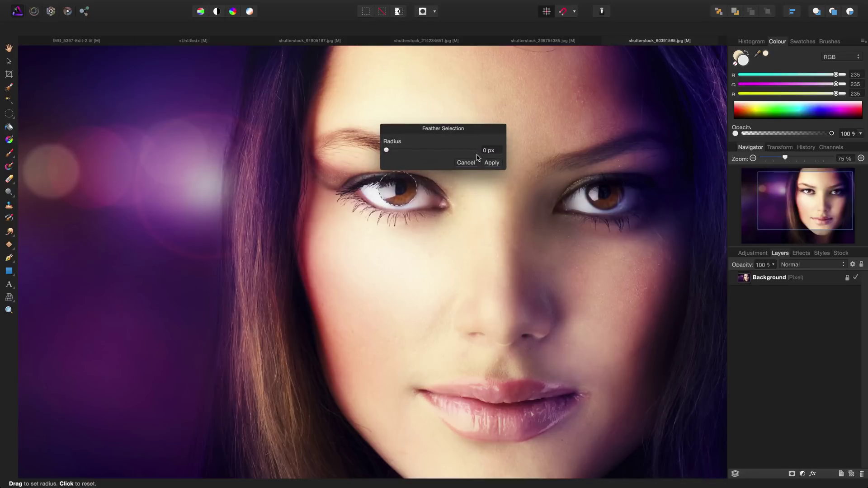
{"action": "left_click", "coordinate": [491, 150]}
{"action": "left_click", "coordinate": [492, 163]}
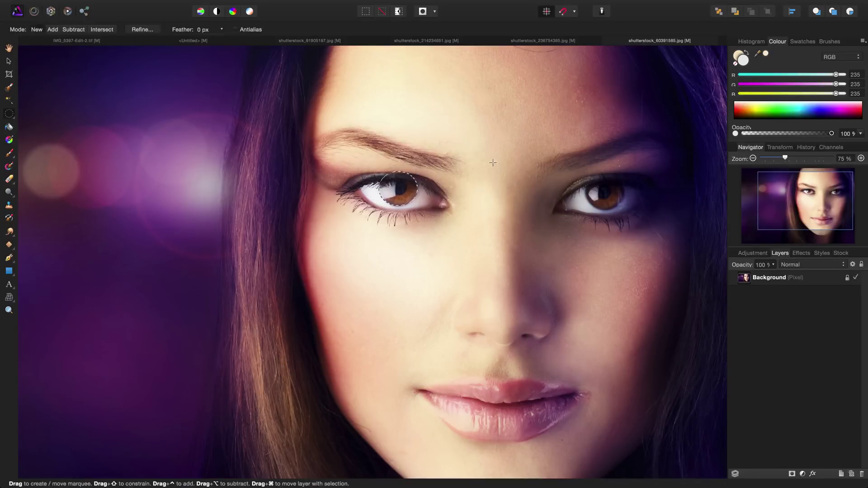
{"action": "left_click", "coordinate": [815, 278]}
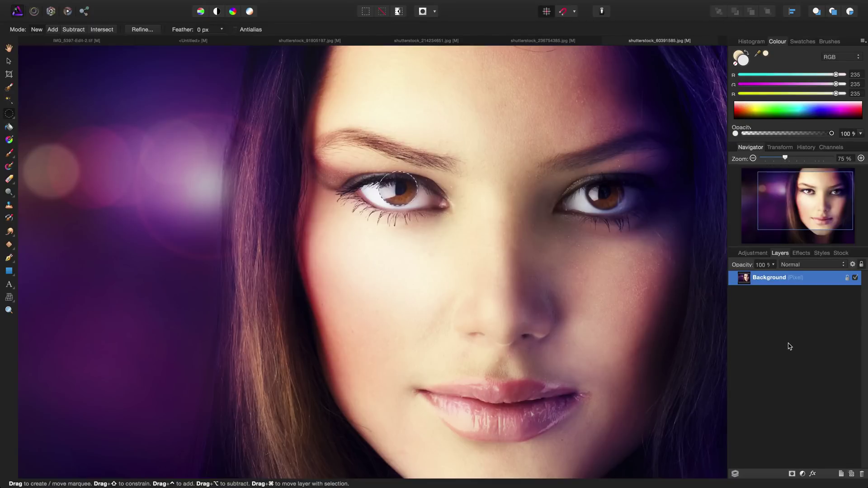
- Add a Black & White adjustment to turn the selected left iris grey
{"action": "left_click", "coordinate": [803, 474]}
{"action": "left_click", "coordinate": [799, 355]}
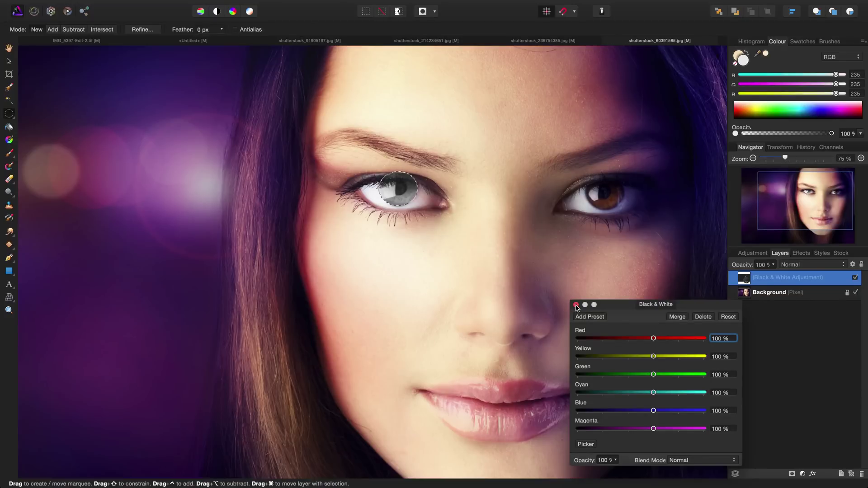
{"action": "left_click", "coordinate": [576, 305]}
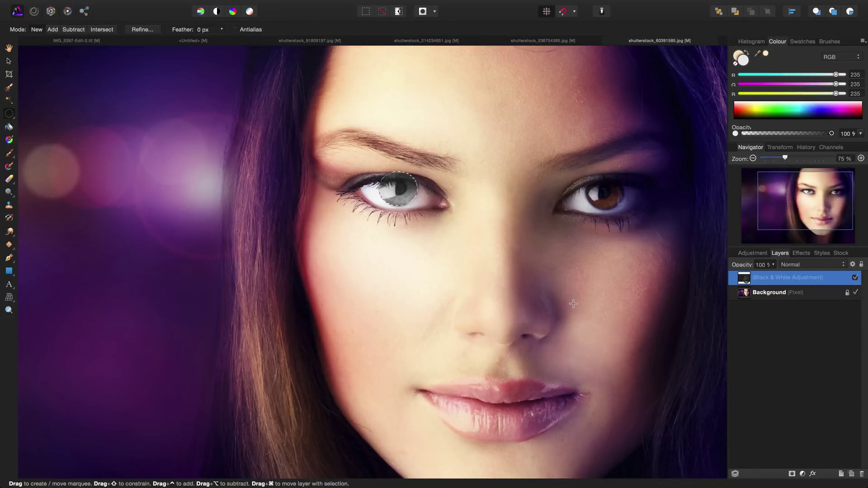
{"action": "left_click", "coordinate": [803, 474]}
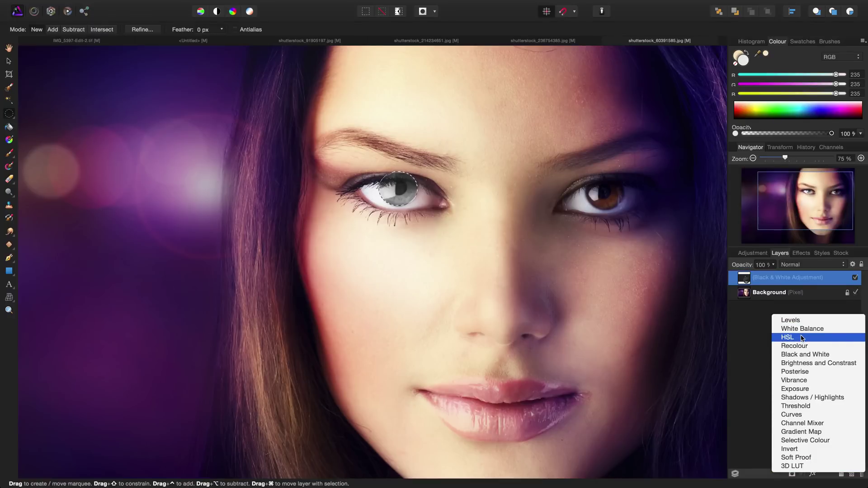
- Add a Recolour adjustment in Overlay mode with hue 200.3° and saturation 61%
{"action": "left_click", "coordinate": [810, 346]}
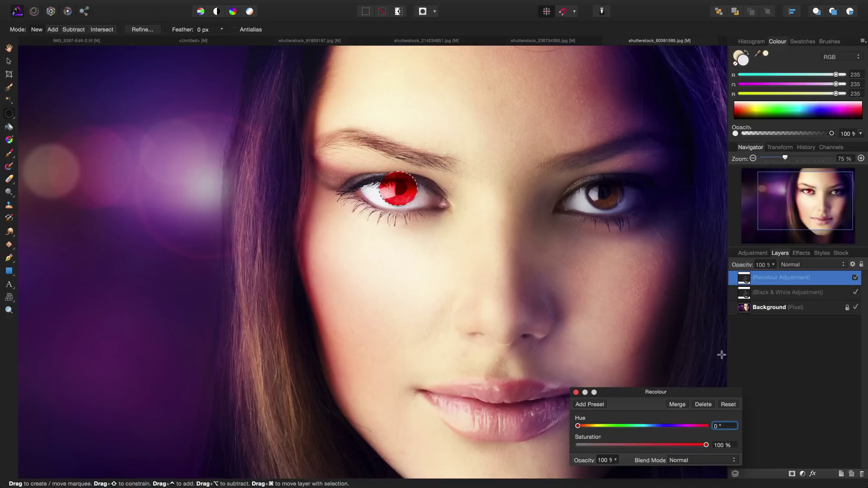
{"action": "left_click", "coordinate": [683, 464]}
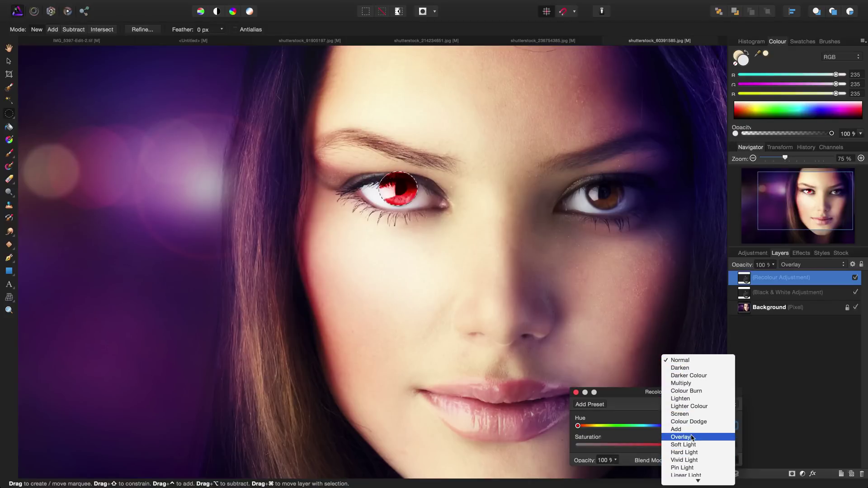
{"action": "left_click", "coordinate": [691, 438]}
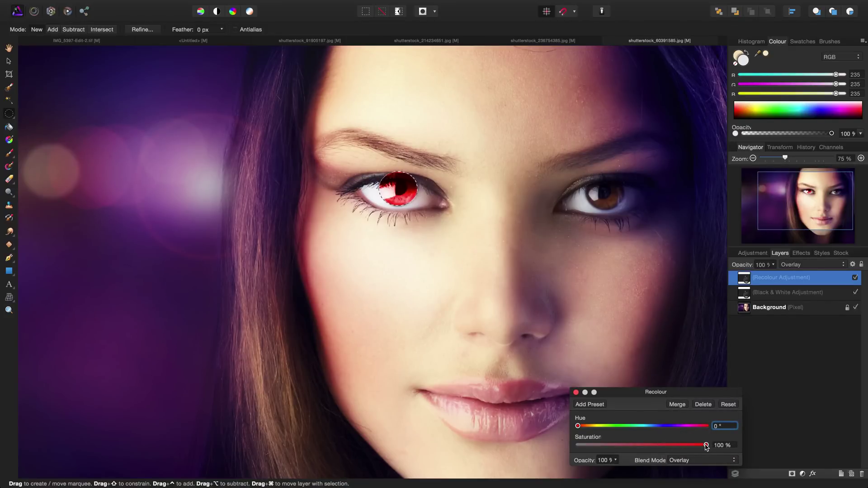
{"action": "left_click_drag", "start_coordinate": [706, 447], "coordinate": [642, 447]}
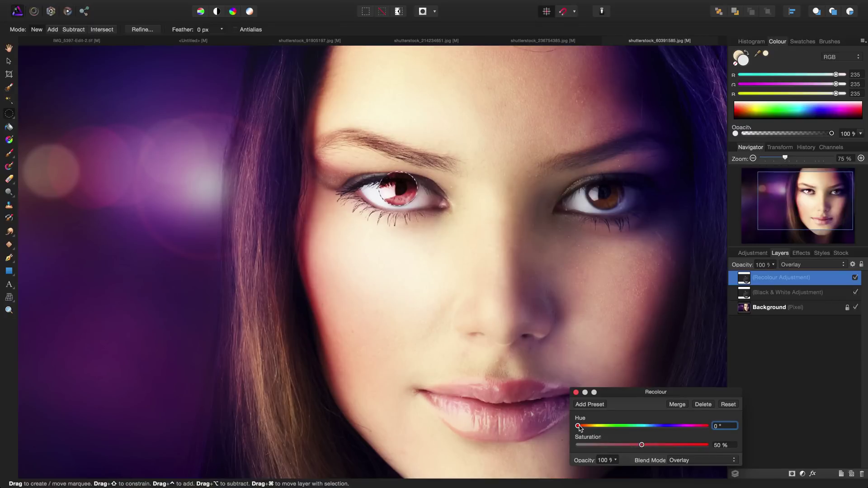
{"action": "left_click_drag", "start_coordinate": [578, 426], "coordinate": [650, 430]}
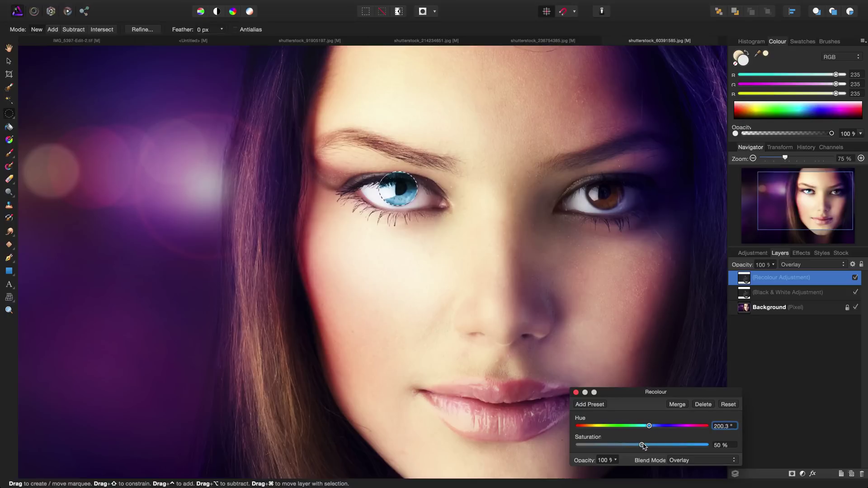
{"action": "left_click_drag", "start_coordinate": [643, 446], "coordinate": [654, 446]}
{"action": "left_click", "coordinate": [576, 392]}
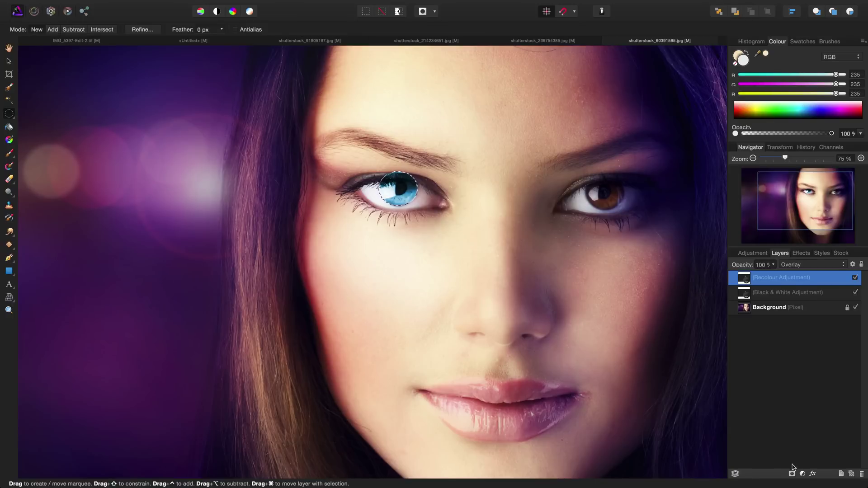
- Add a Shadows / Highlights adjustment with highlights at 23%, then clear the iris selection
{"action": "left_click", "coordinate": [802, 474]}
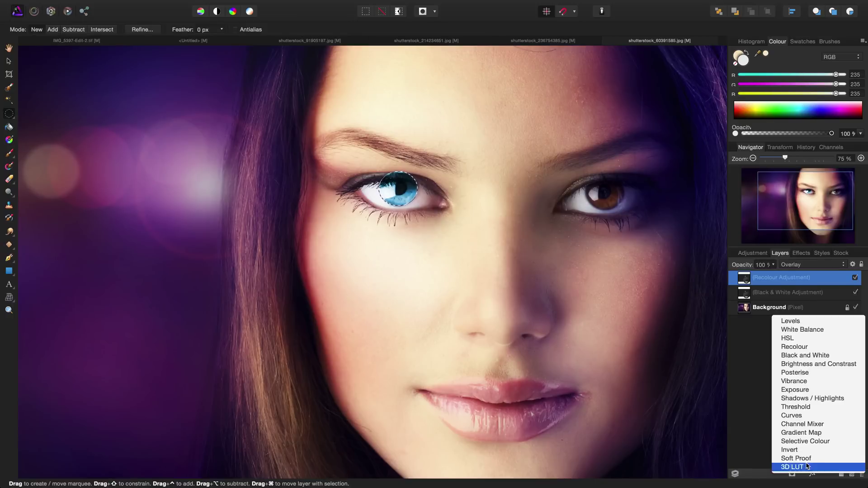
{"action": "left_click", "coordinate": [819, 399]}
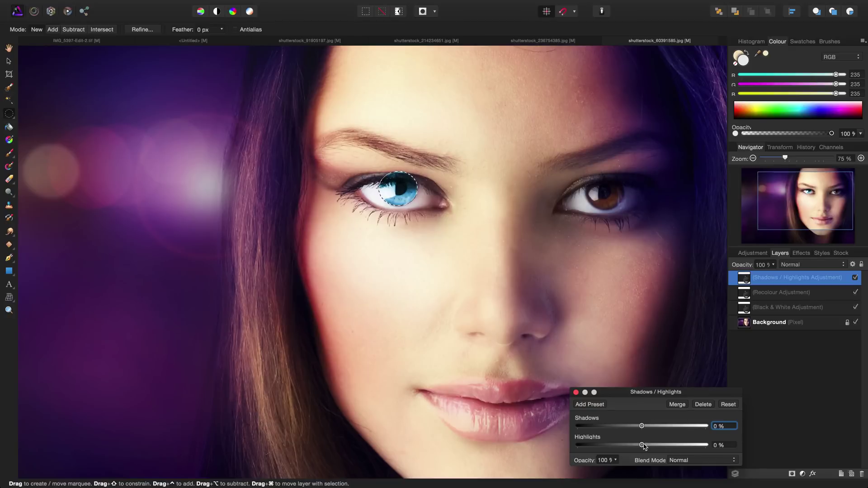
{"action": "left_click_drag", "start_coordinate": [643, 446], "coordinate": [650, 447]}
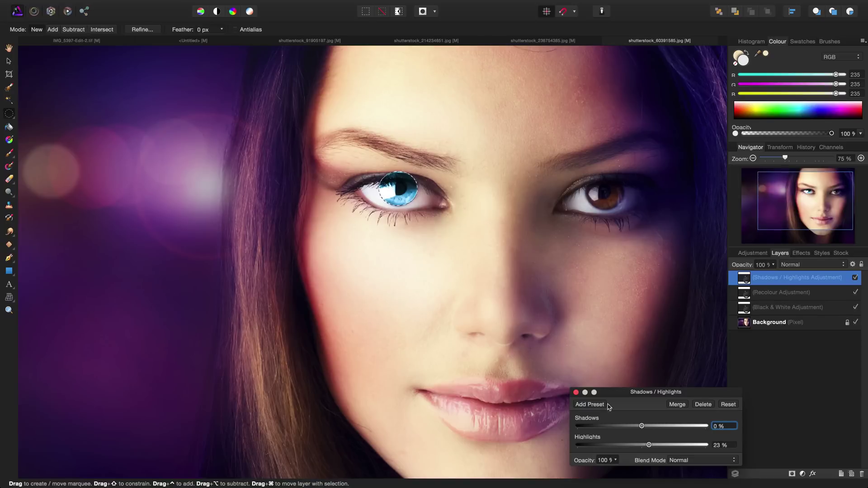
{"action": "left_click", "coordinate": [576, 392]}
{"action": "left_click", "coordinate": [583, 369]}
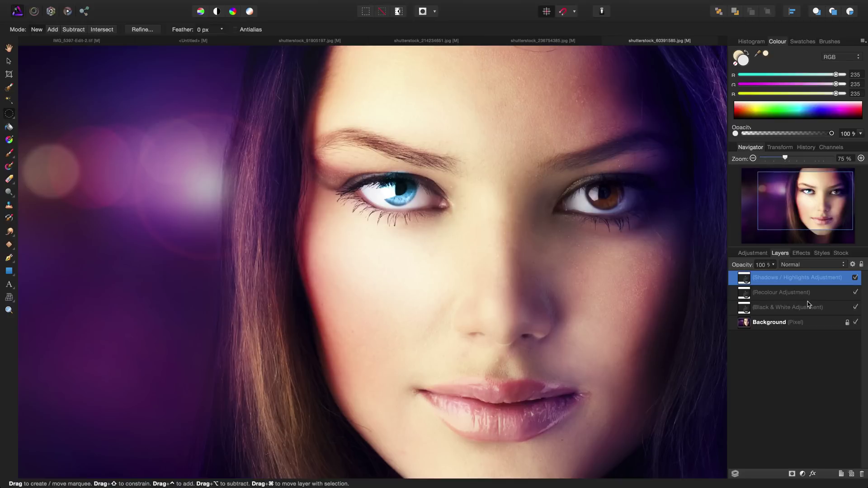
- Group the Black & White, Recolour and Shadows / Highlights layers and add a mask to the group
{"action": "left_click", "coordinate": [834, 308], "text": "shift"}
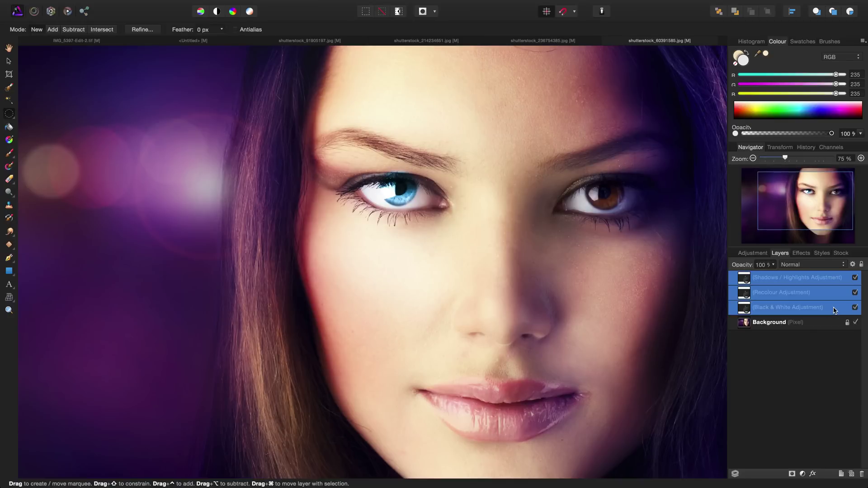
{"action": "left_click", "coordinate": [841, 474]}
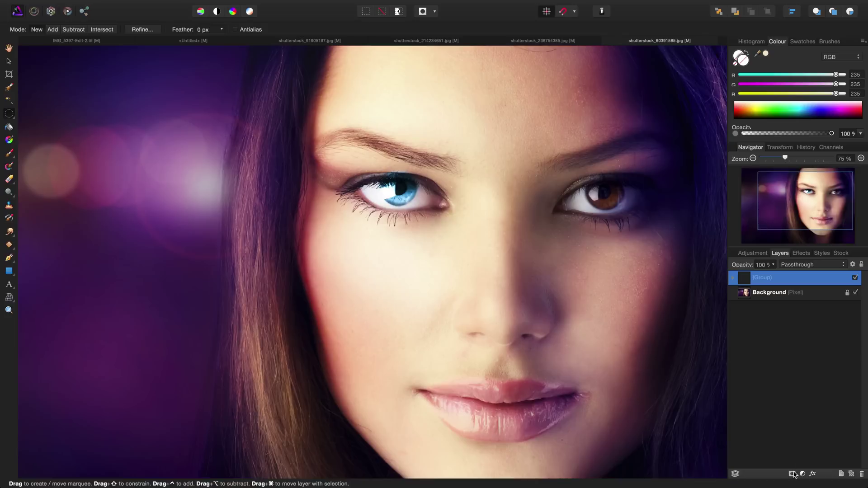
{"action": "left_click", "coordinate": [791, 474]}
- Paint black on the group mask with a 0% hardness brush along the upper eyelid
{"action": "left_click", "coordinate": [758, 278]}
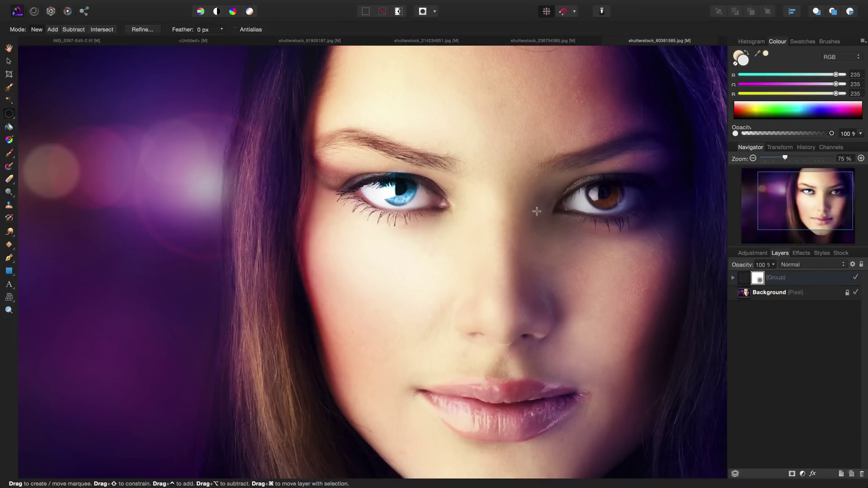
{"action": "key", "text": "b"}
{"action": "key", "text": "d"}
{"action": "left_click", "coordinate": [203, 29]}
{"action": "left_click_drag", "start_coordinate": [201, 41], "coordinate": [155, 42]}
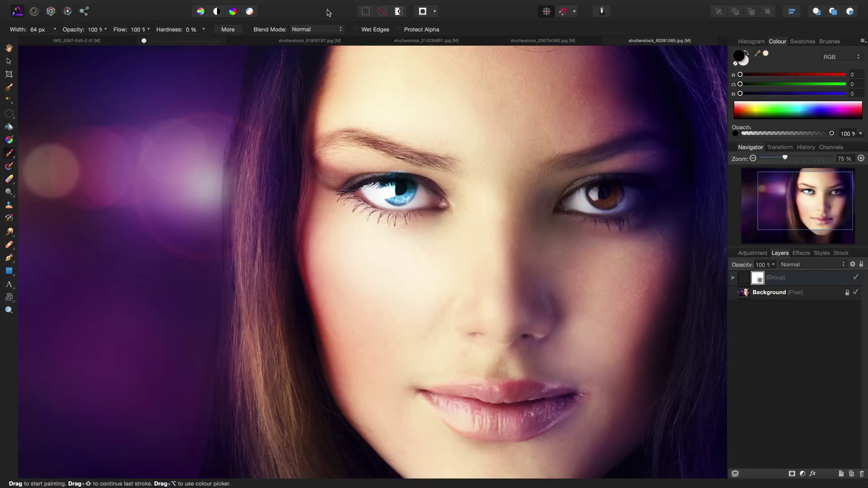
{"action": "left_click_drag", "start_coordinate": [418, 172], "coordinate": [383, 168]}
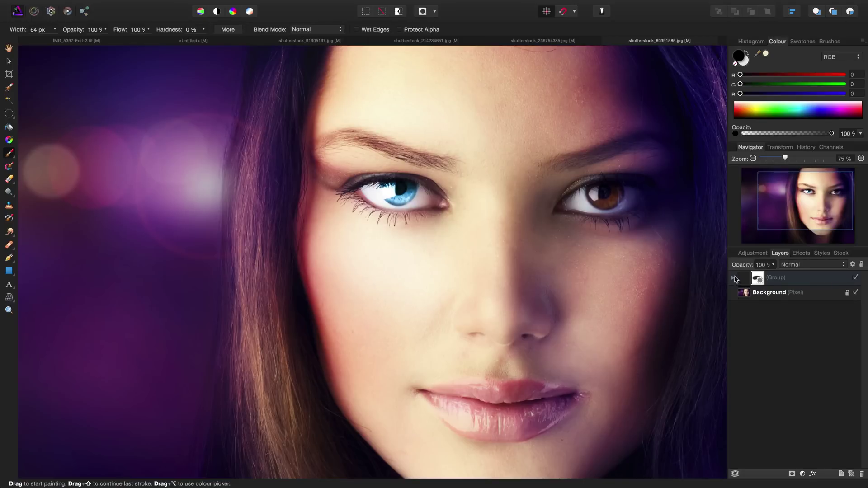
{"action": "left_click", "coordinate": [854, 278]}
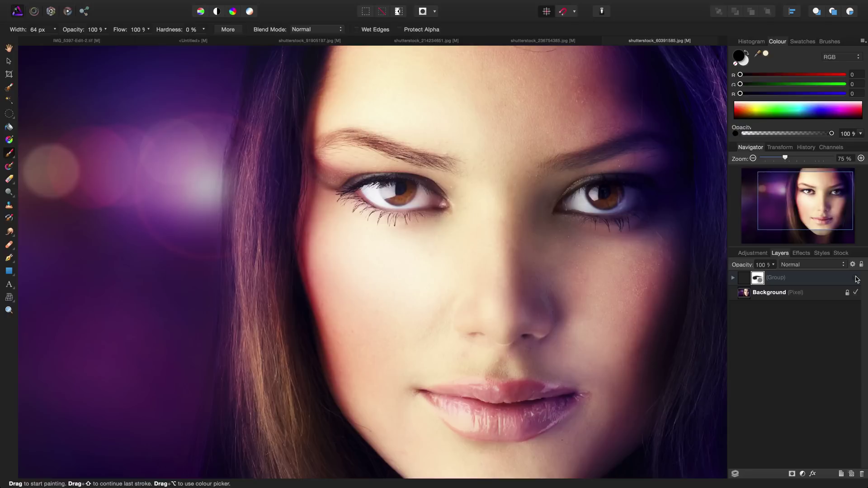
{"action": "left_click", "coordinate": [856, 278]}
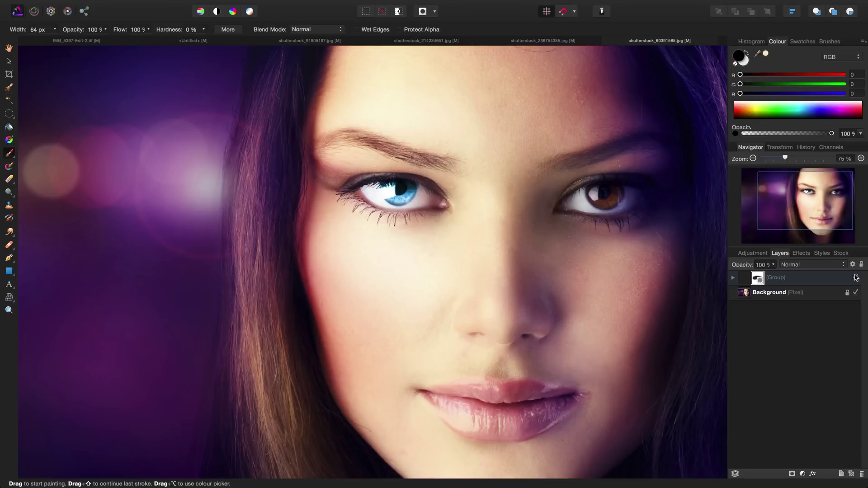